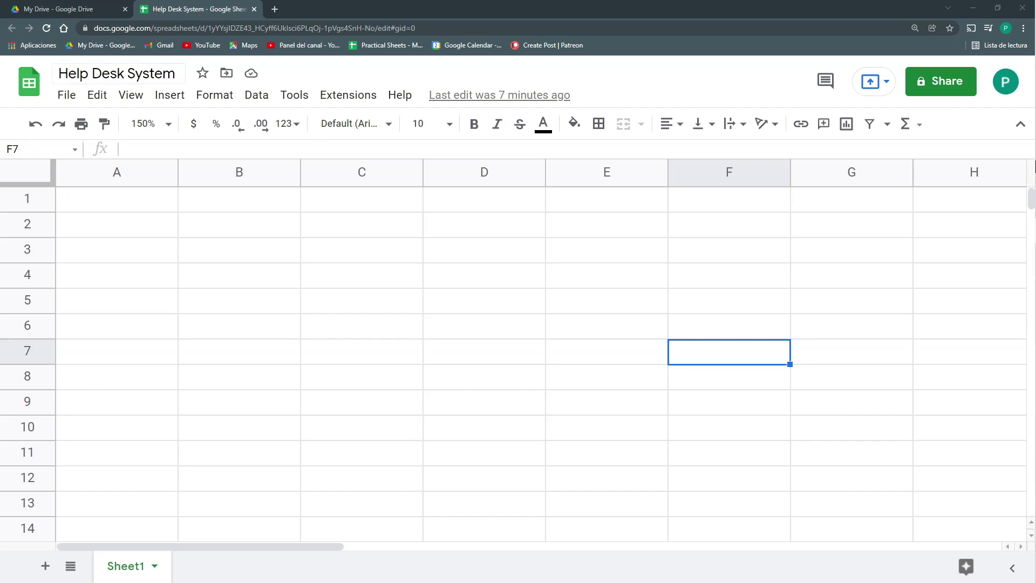
Open a new browser tab beside the Help Desk System spreadsheet.
click(275, 9)
Create a blank form via forms.new and title it 'Help Desk Requirement'.
text(form)
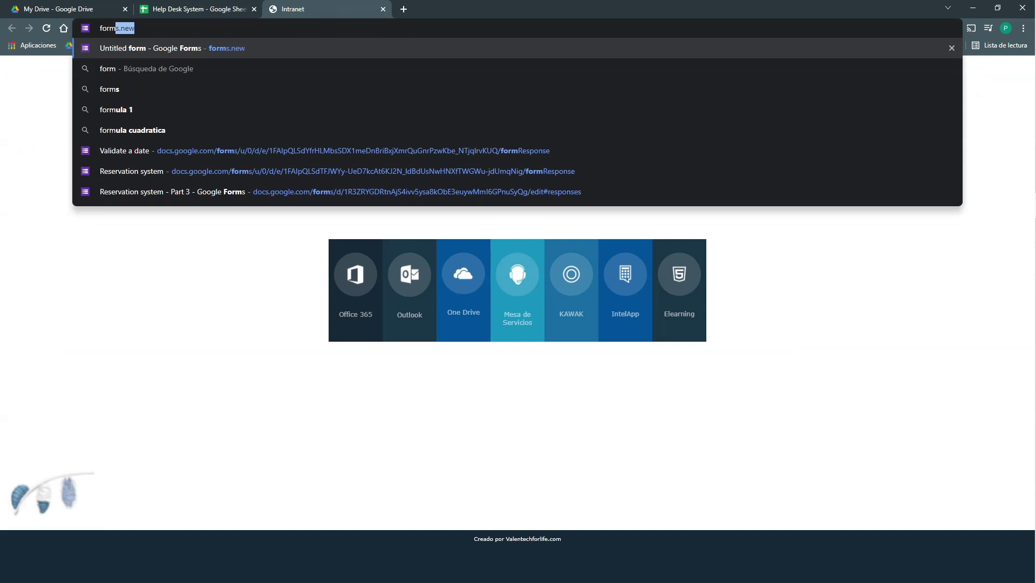
key(Return)
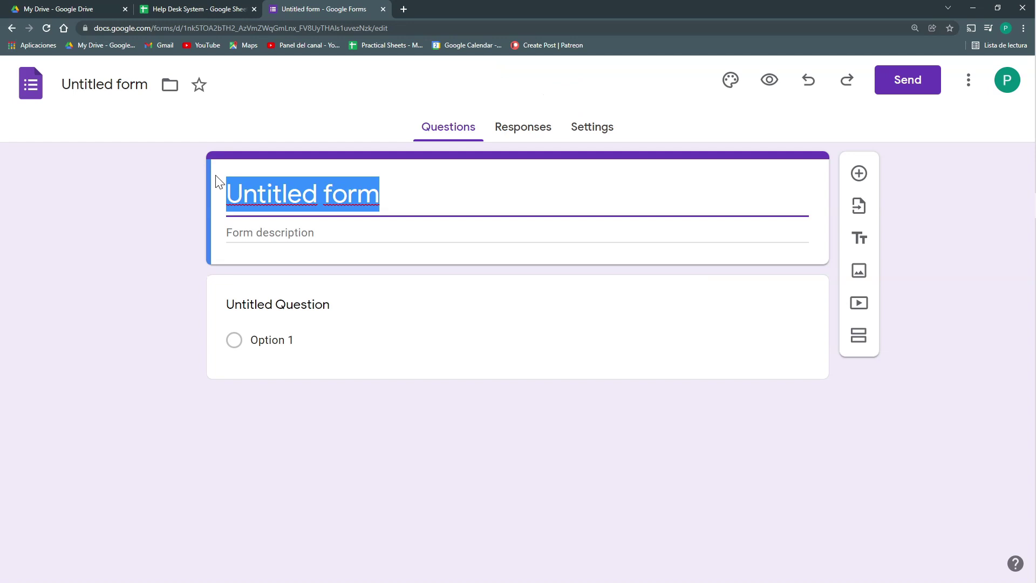
text(Hel)
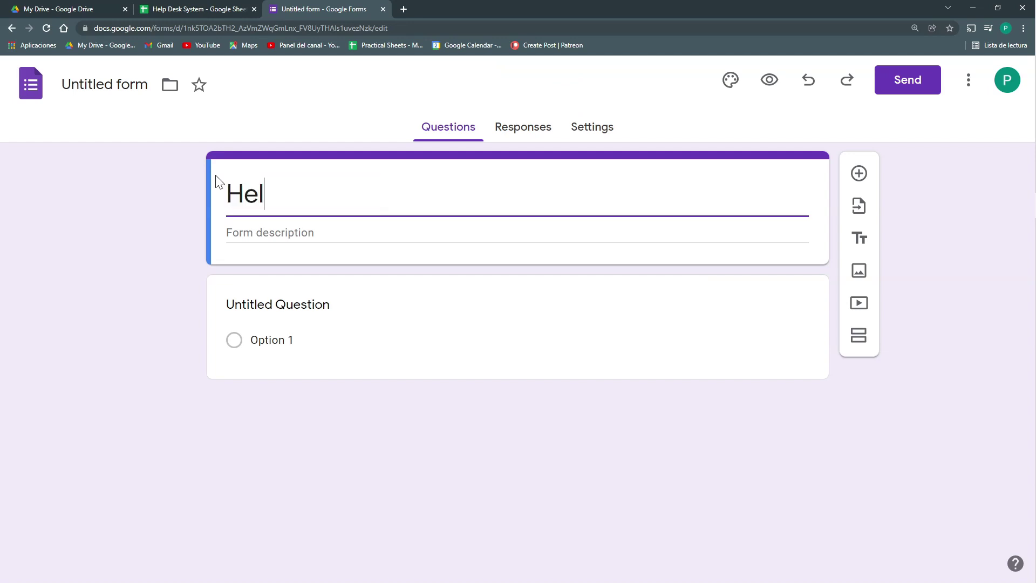
text(p Desk Requirement)
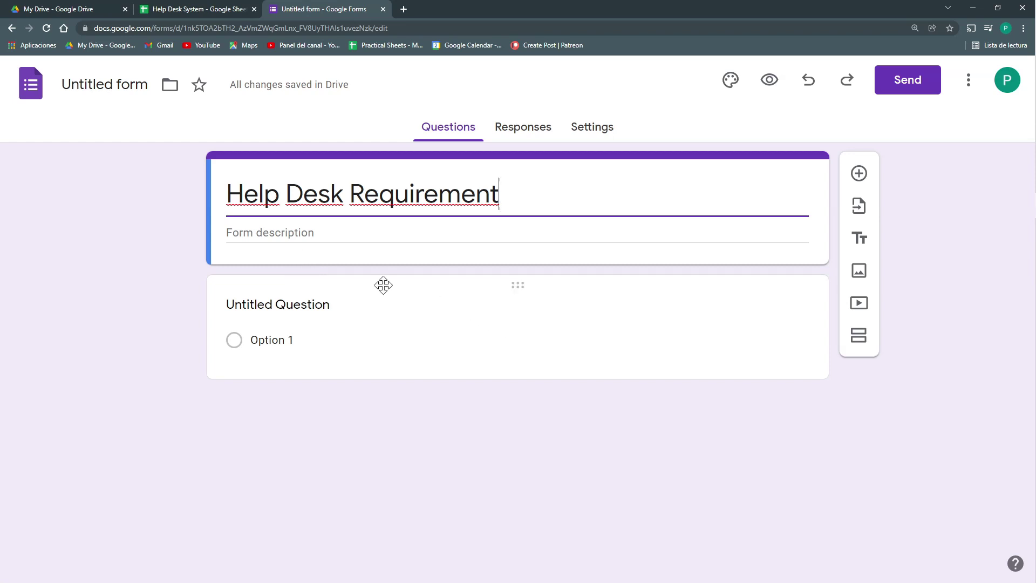
Turn on Collect email addresses under Settings > Responses, then return to the questions.
click(486, 137)
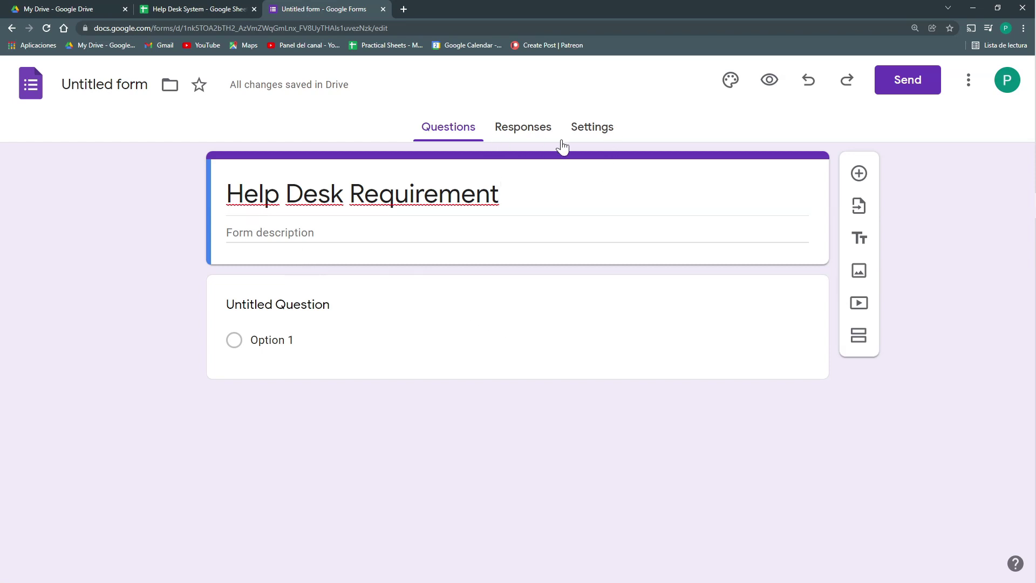
click(595, 135)
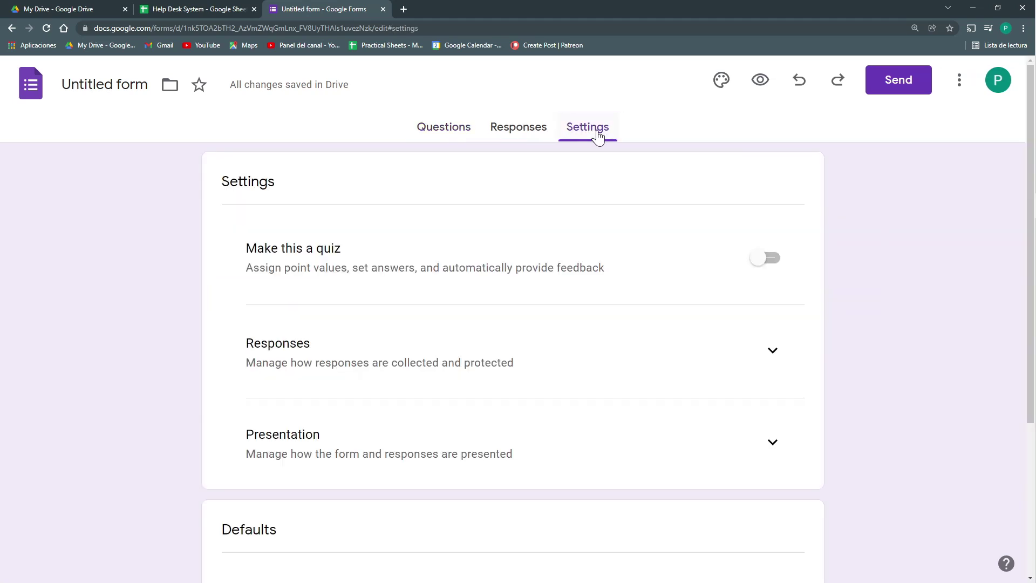
scroll(529, 281, down, 3)
scroll(696, 373, up, 3)
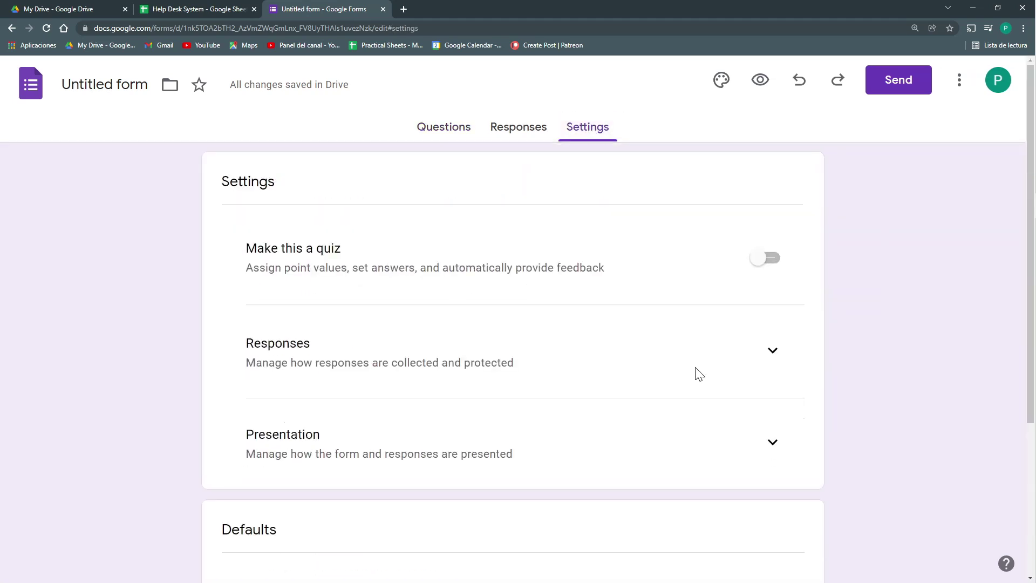
click(778, 359)
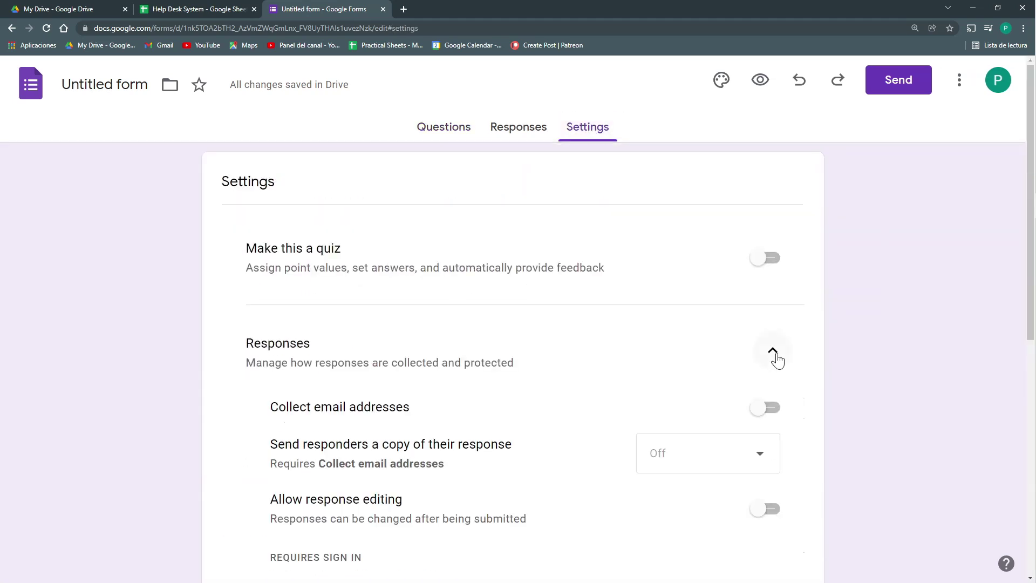
click(766, 408)
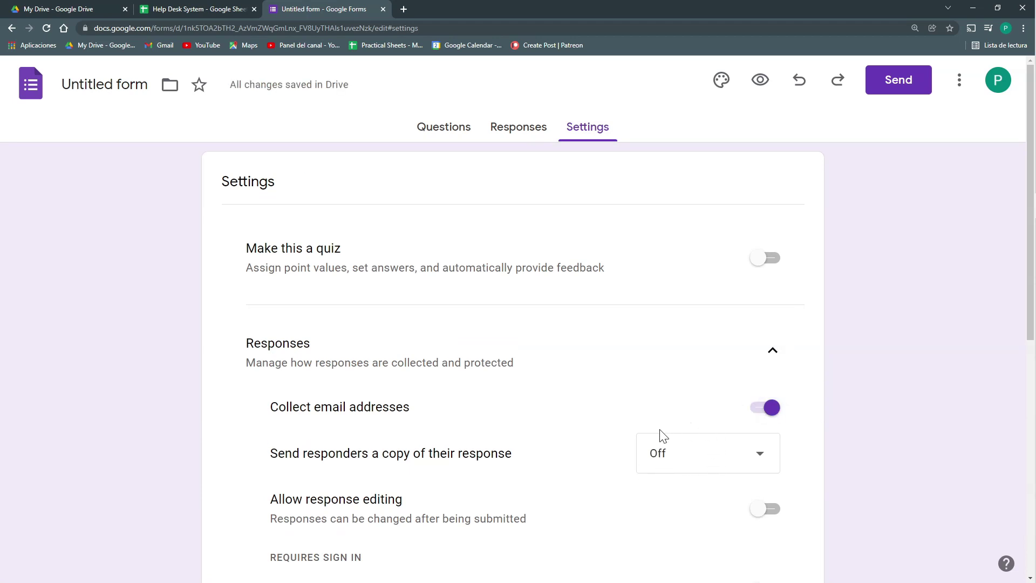
drag(292, 454, 513, 462)
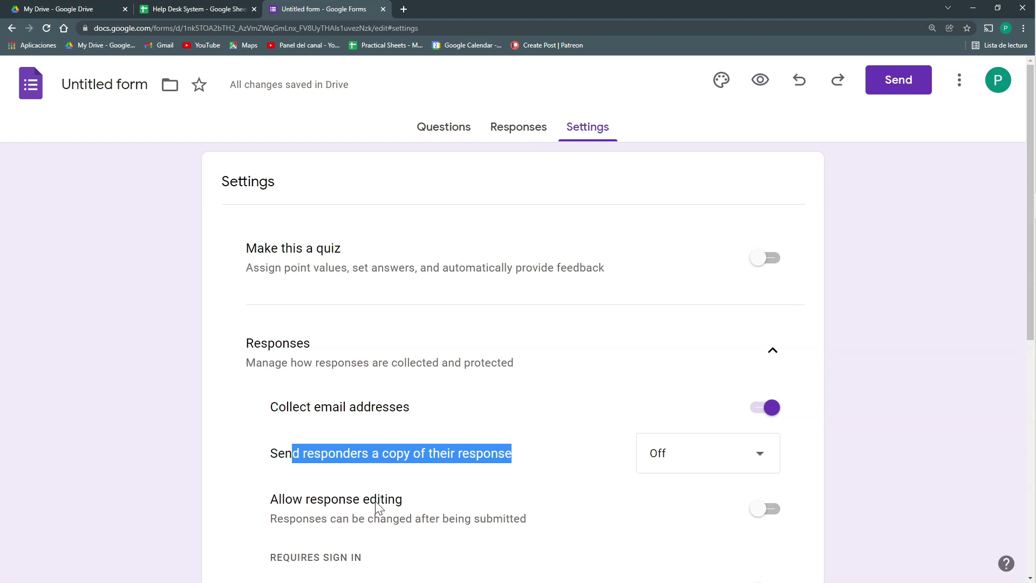
scroll(382, 503, down, 3)
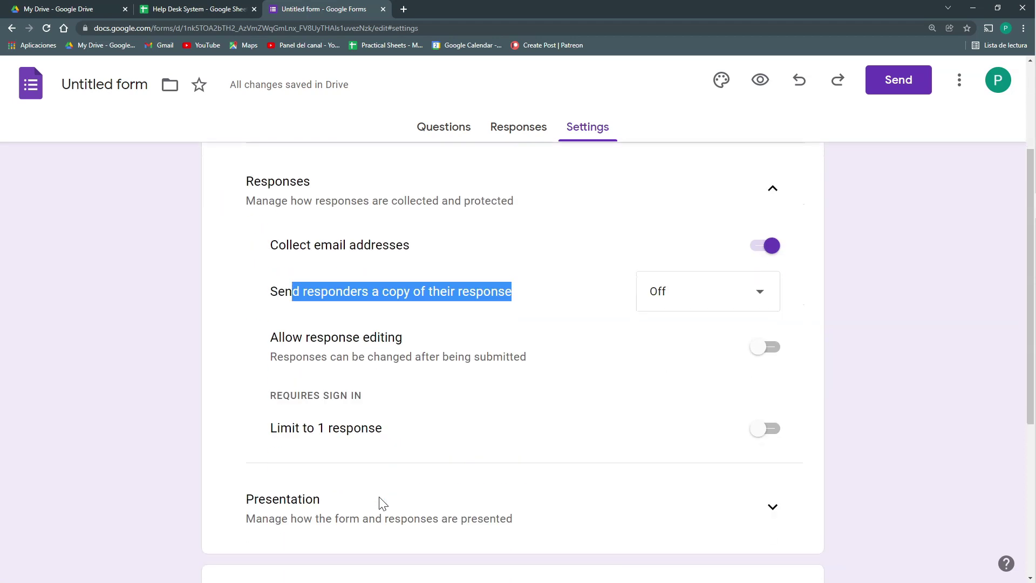
scroll(381, 503, up, 3)
click(439, 138)
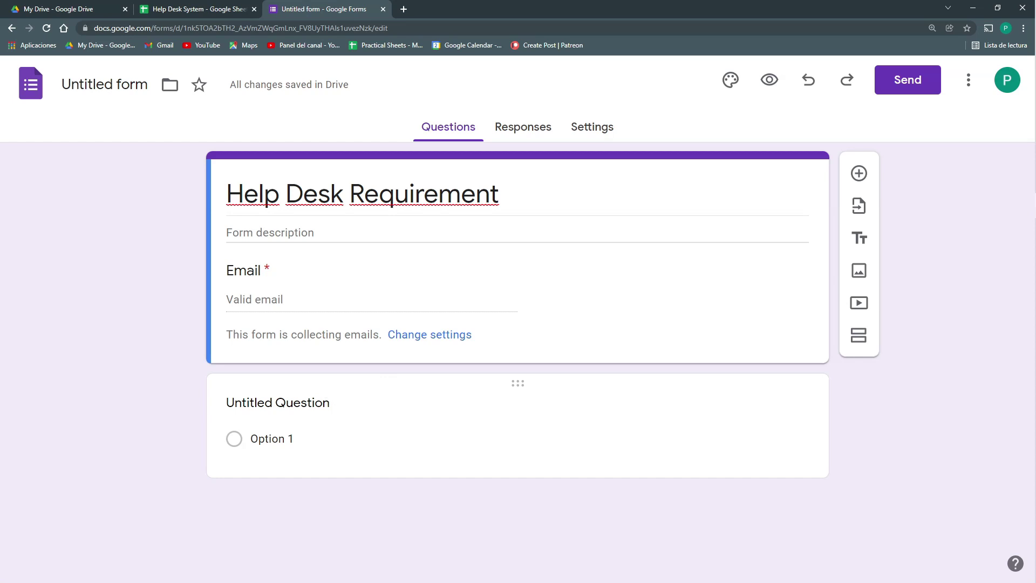
Title the first question 'Area of the Requirement'.
click(317, 419)
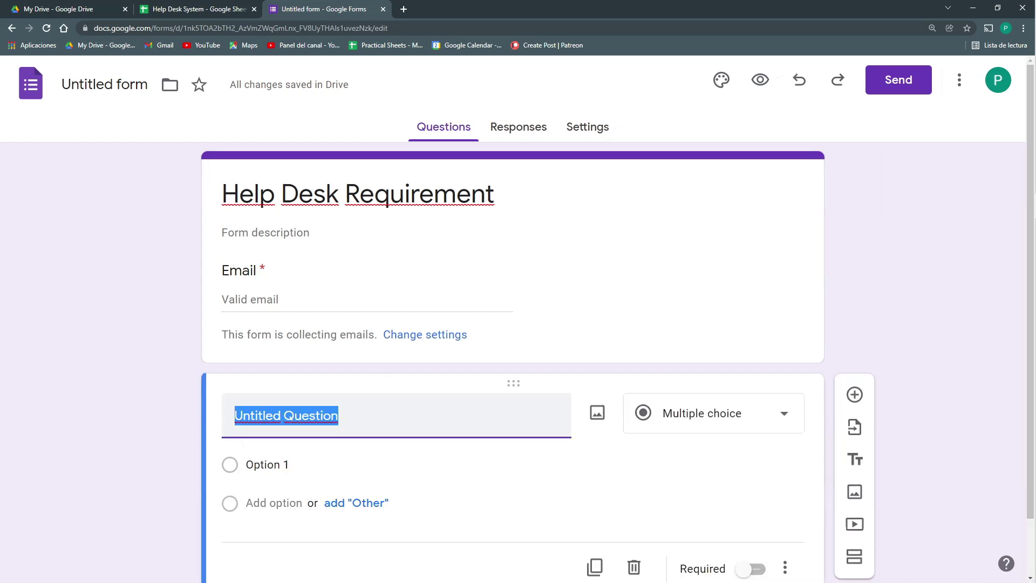
text(Area)
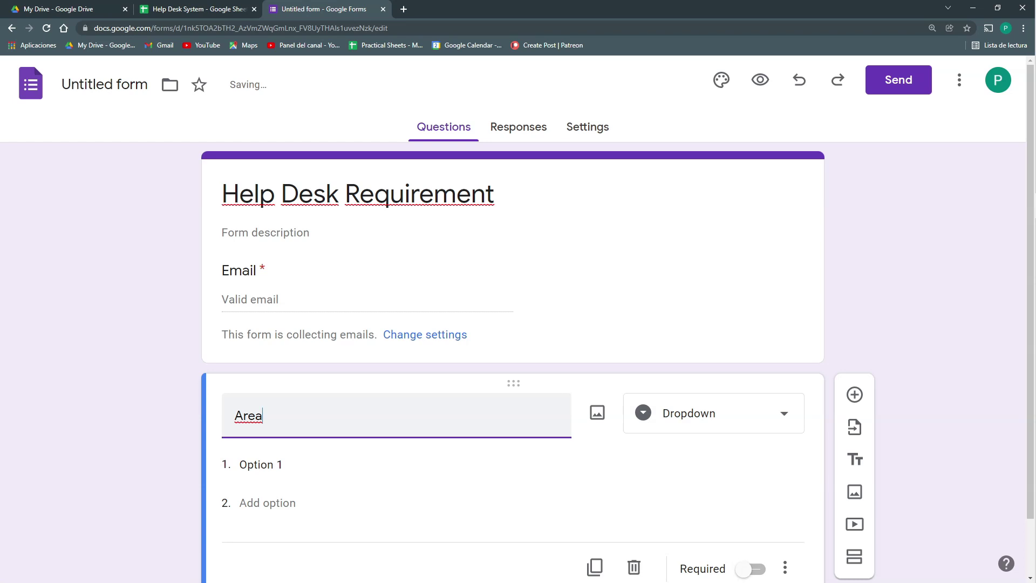
text( of the Requireme)
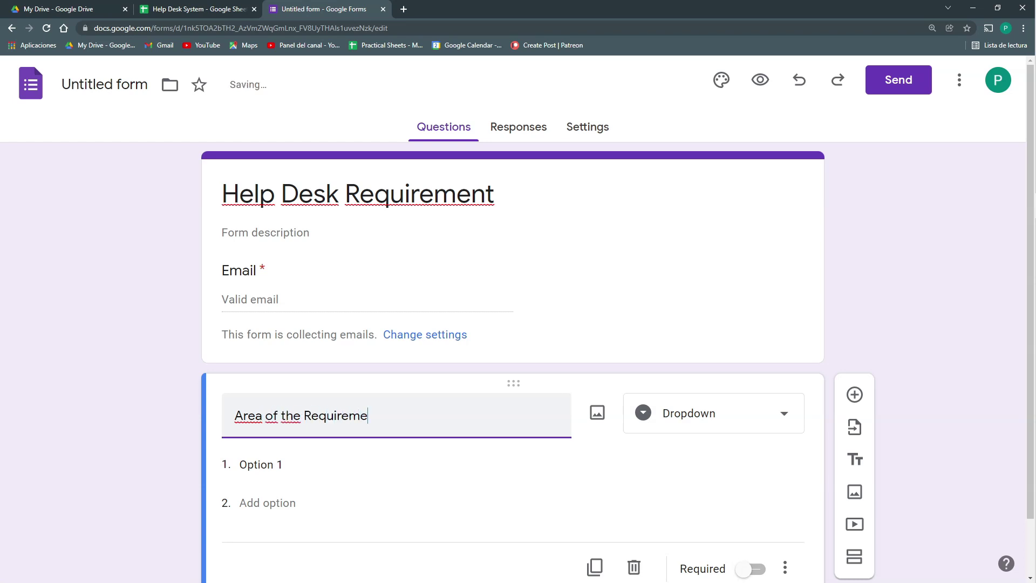
text(nt)
key(ctrl+a)
scroll(513, 324, down, 1)
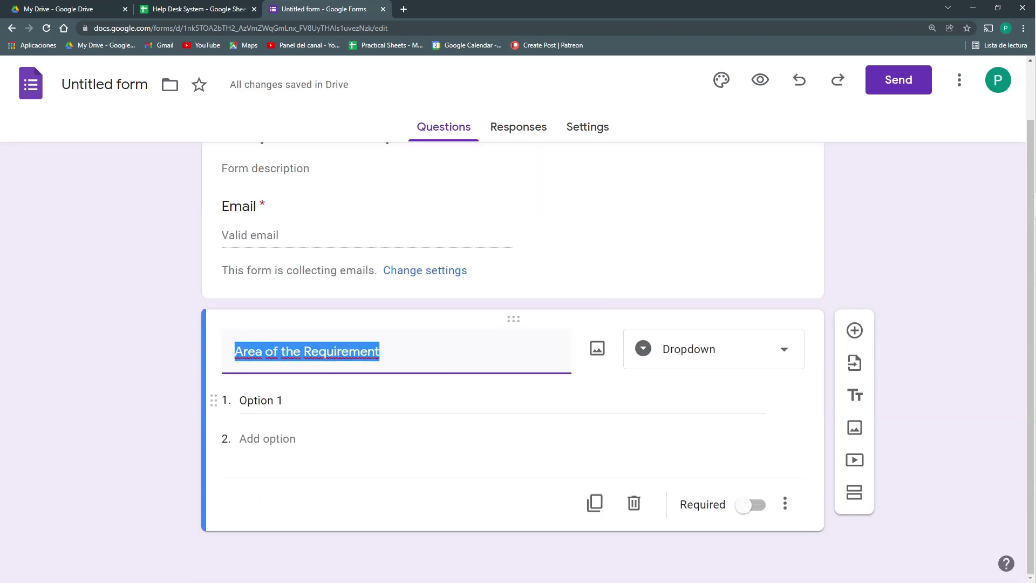
Enter the dropdown options Courses, Refunds, Subscriptions and Technical.
click(260, 400)
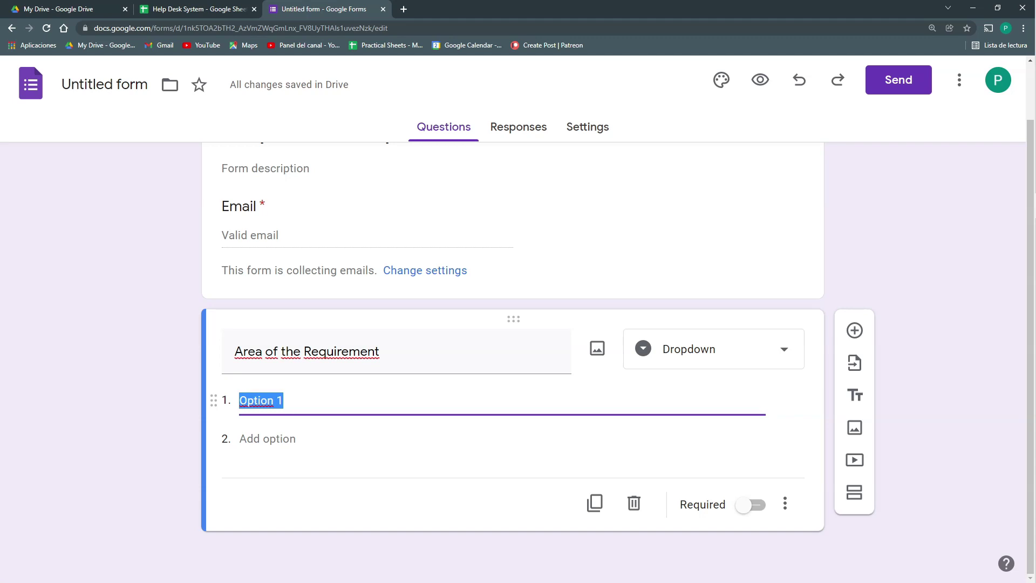
text(C)
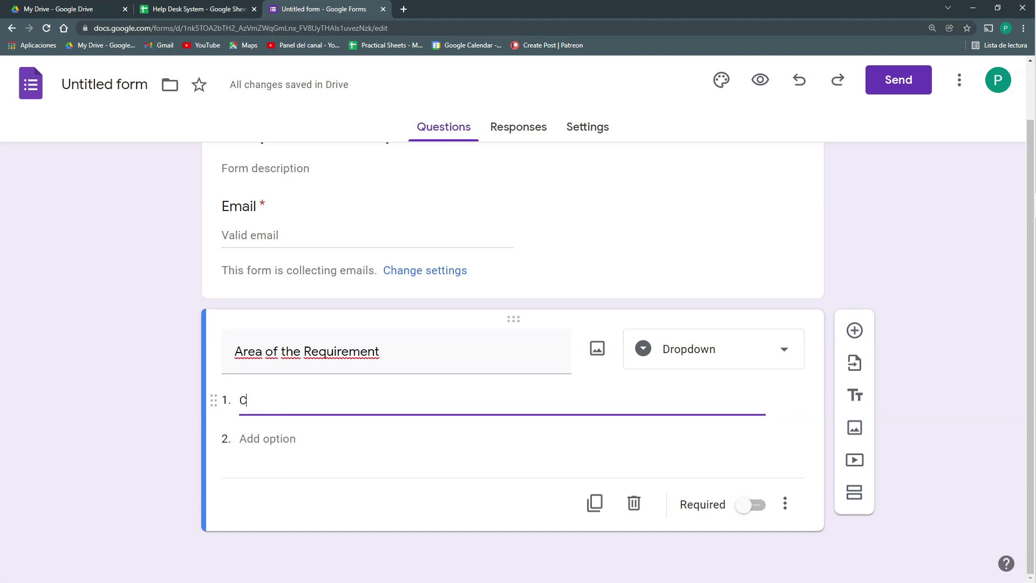
text(oursese)
key(Return)
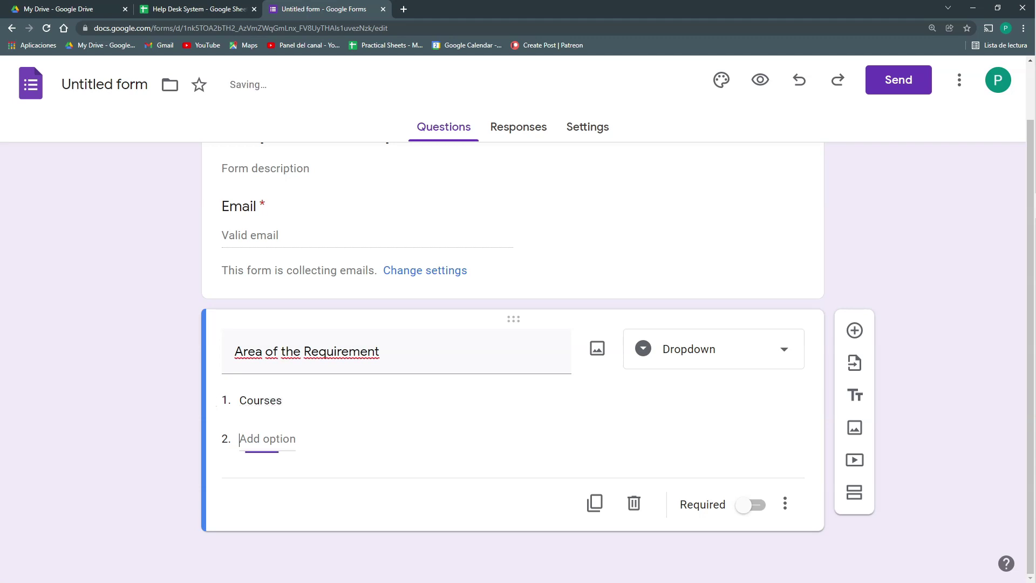
text(Refunds)
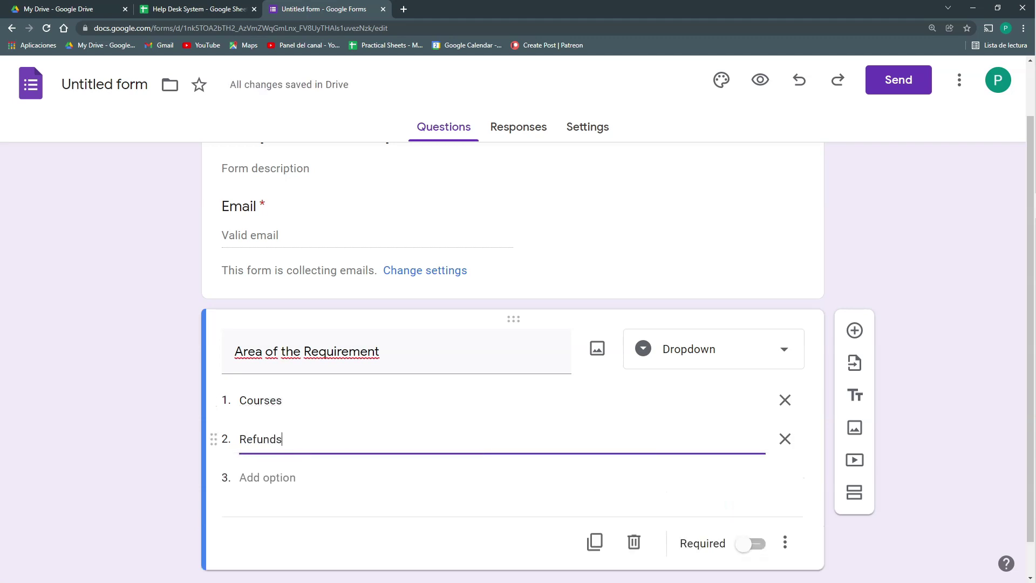
key(Return)
text(Sub)
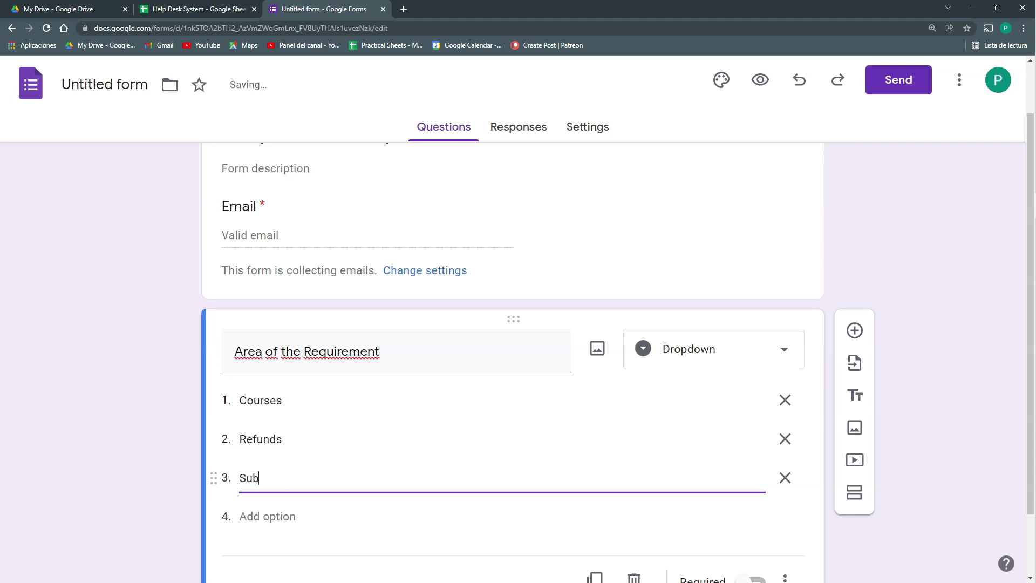
text(scriptions)
key(Return)
text(Technic)
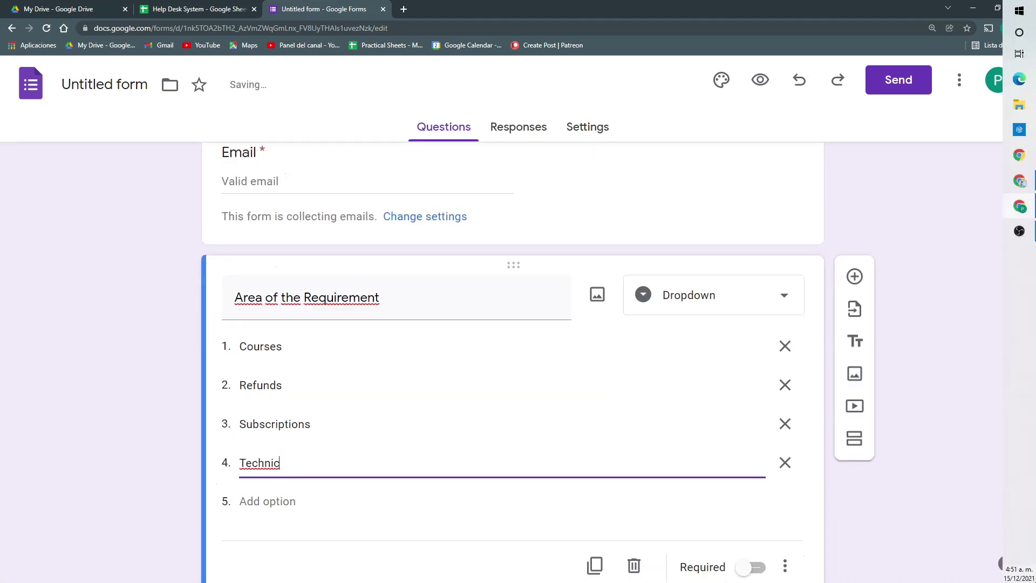
key(BackSpace)
key(BackSpace)
text(ical)
click(833, 537)
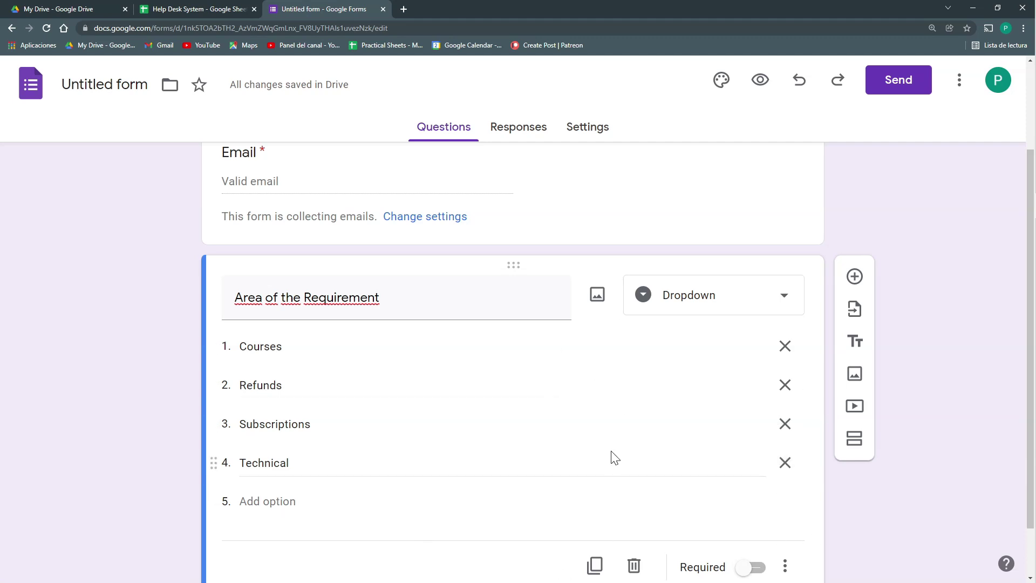
Add a second question 'What is your requirement' with the Paragraph answer type.
click(855, 278)
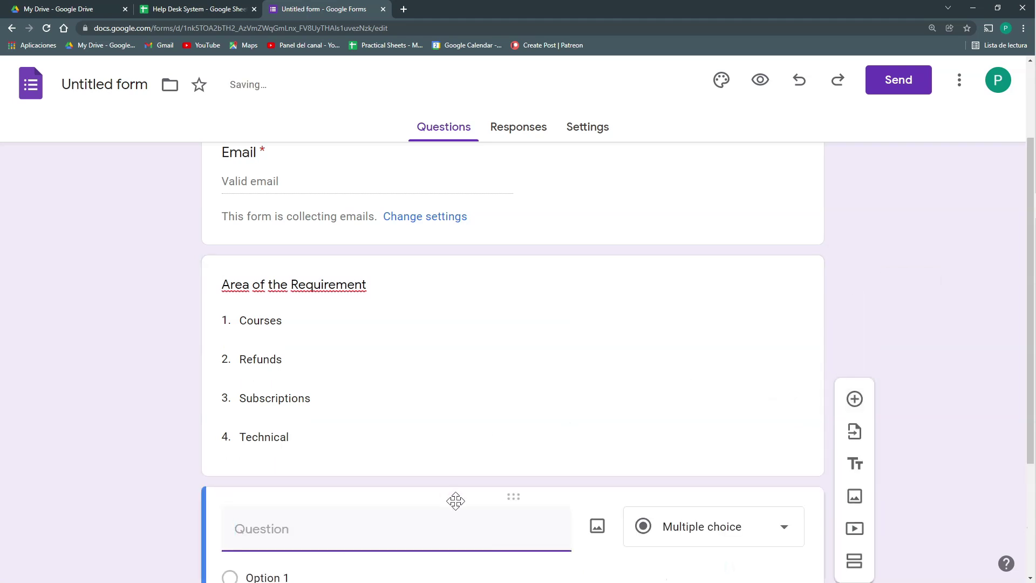
text(Requirem)
key(BackSpace)
key(BackSpace)
key(BackSpace)
key(BackSpace)
key(BackSpace)
key(BackSpace)
key(BackSpace)
key(BackSpace)
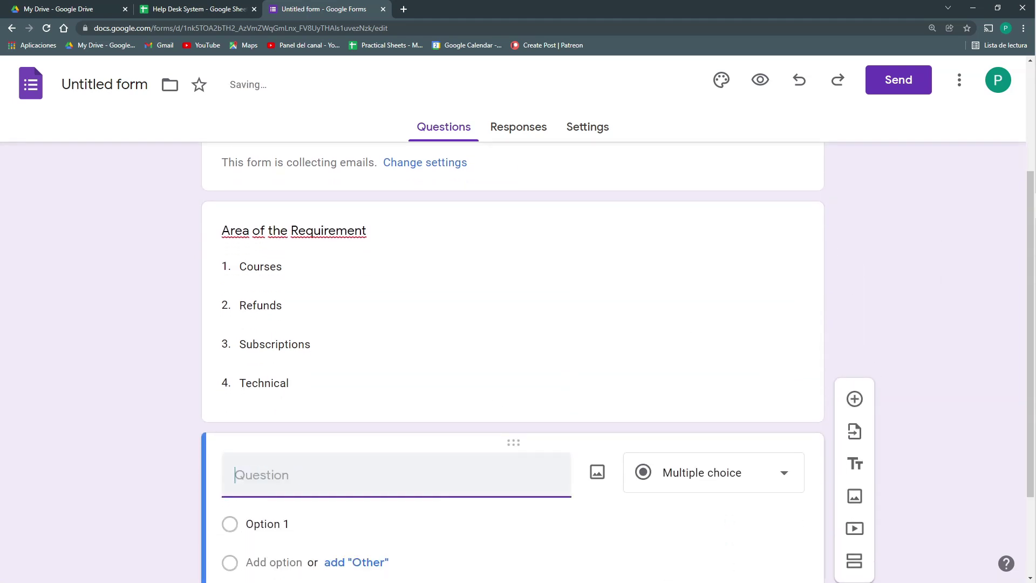
text(What is your requirement)
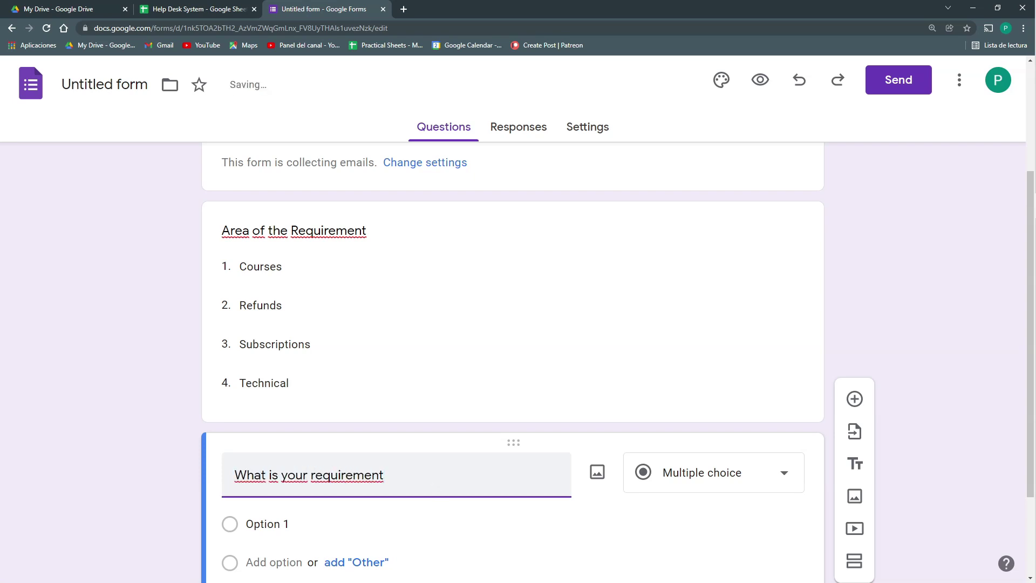
click(707, 426)
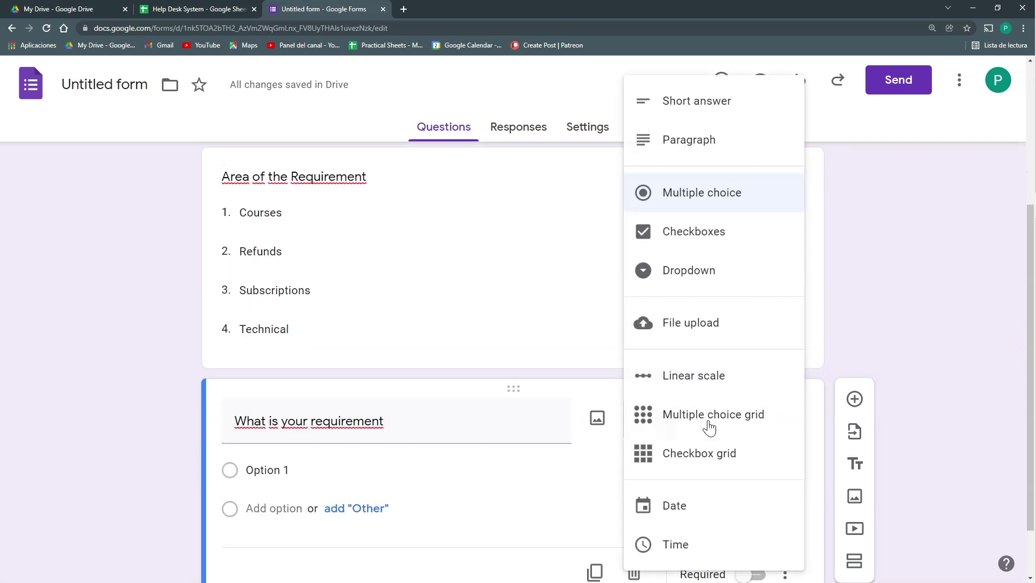
click(747, 156)
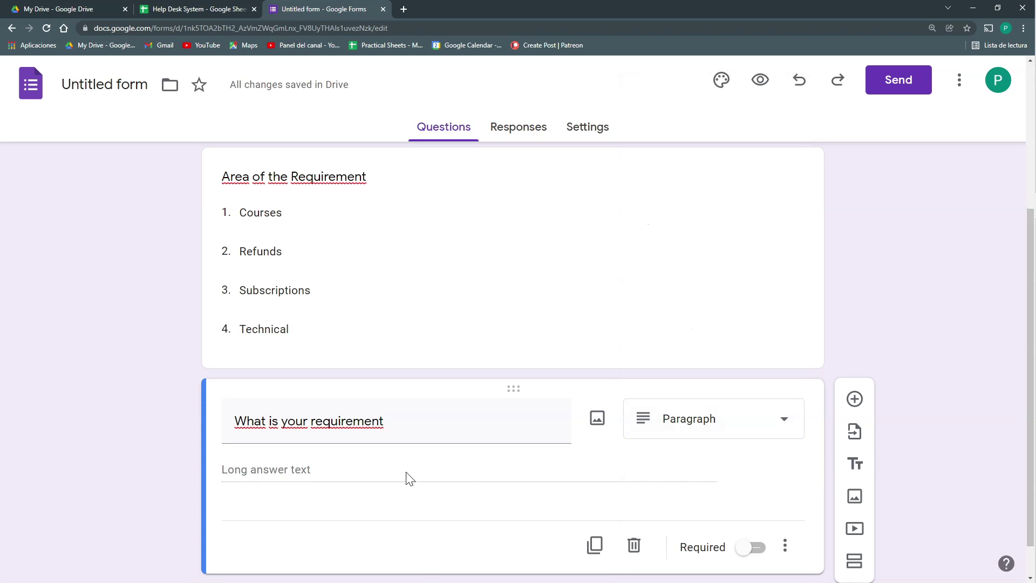